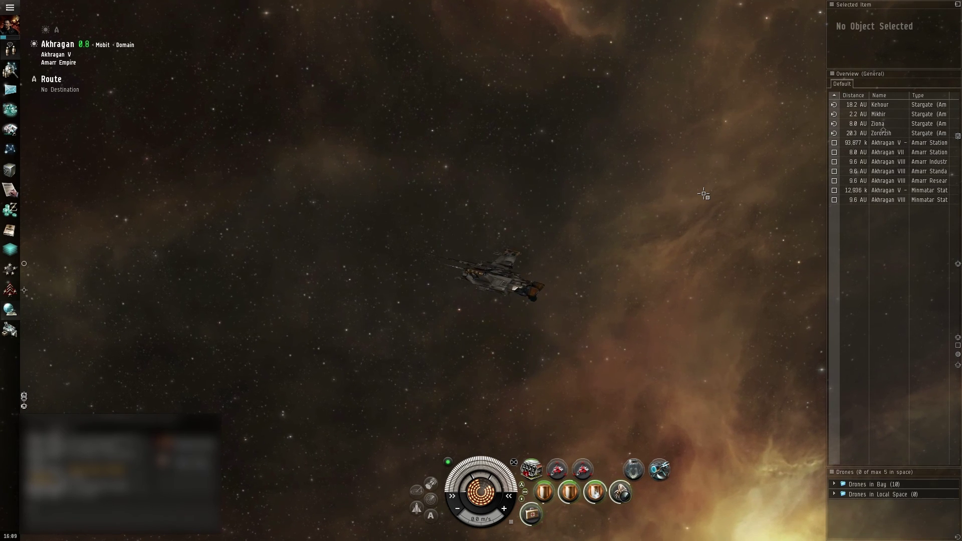
Reset every overview setting to its defaults from the Misc tab of Overview Settings.
right_click(847, 75)
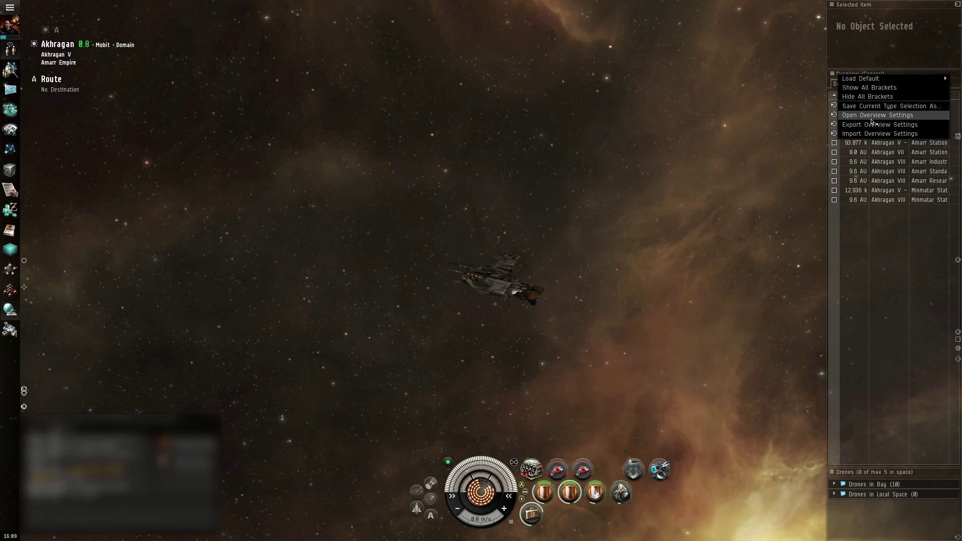
left_click(851, 115)
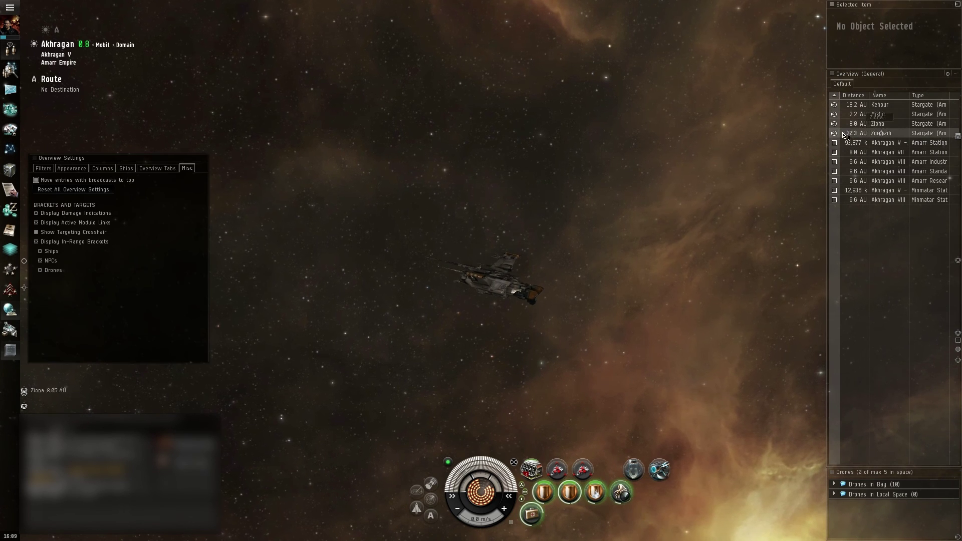
left_click(99, 194)
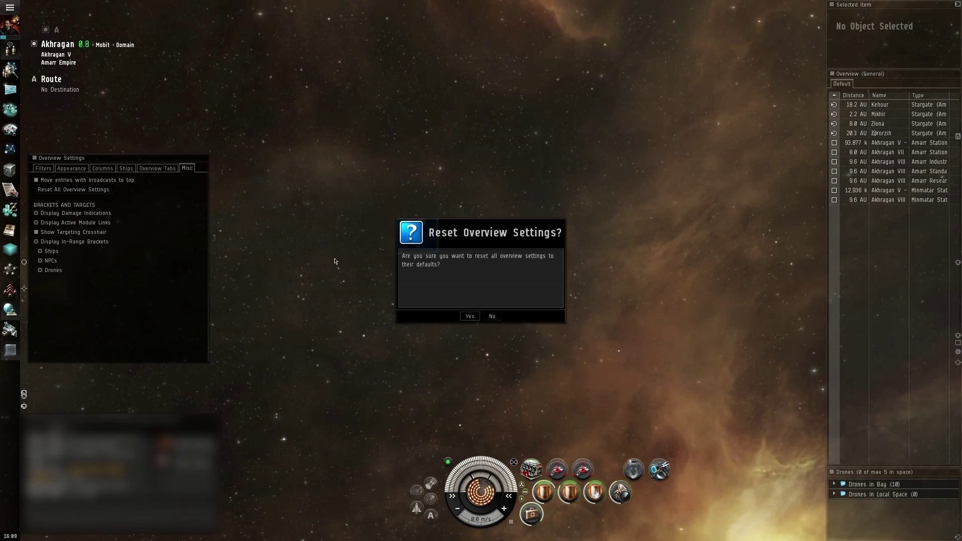
left_click(469, 317)
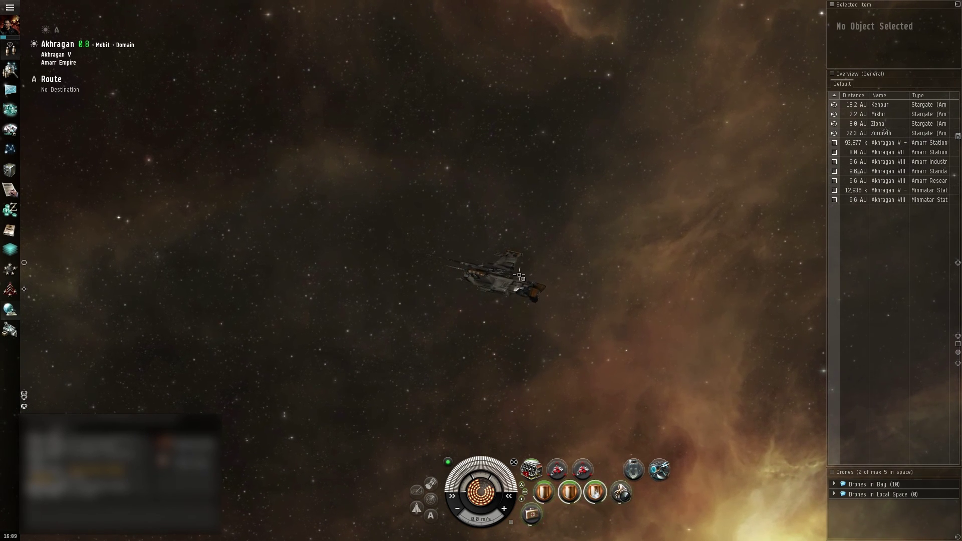
Close the settings window, bring the overview back, and dismiss its options menu.
key("alt+F4")
key("ctrl+F1")
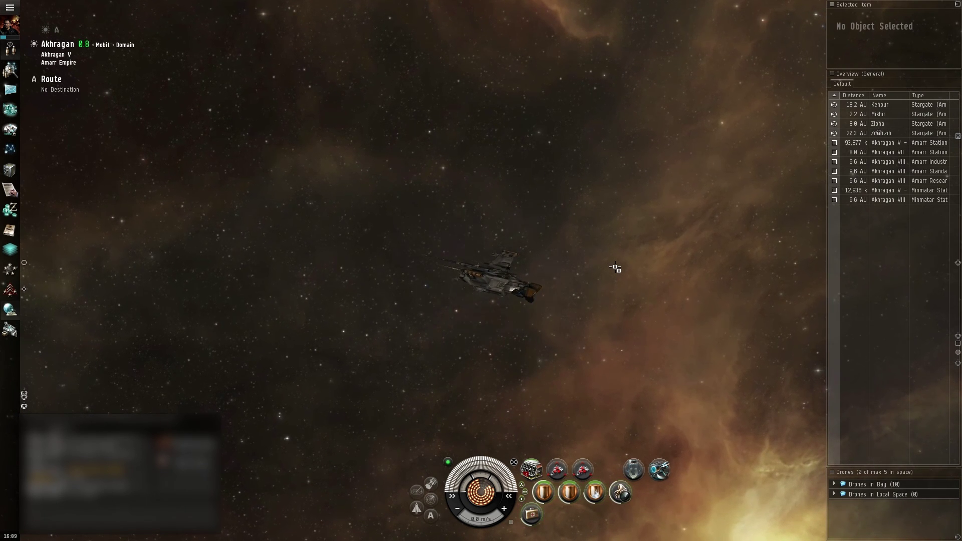
left_click_drag(836, 71, 832, 74)
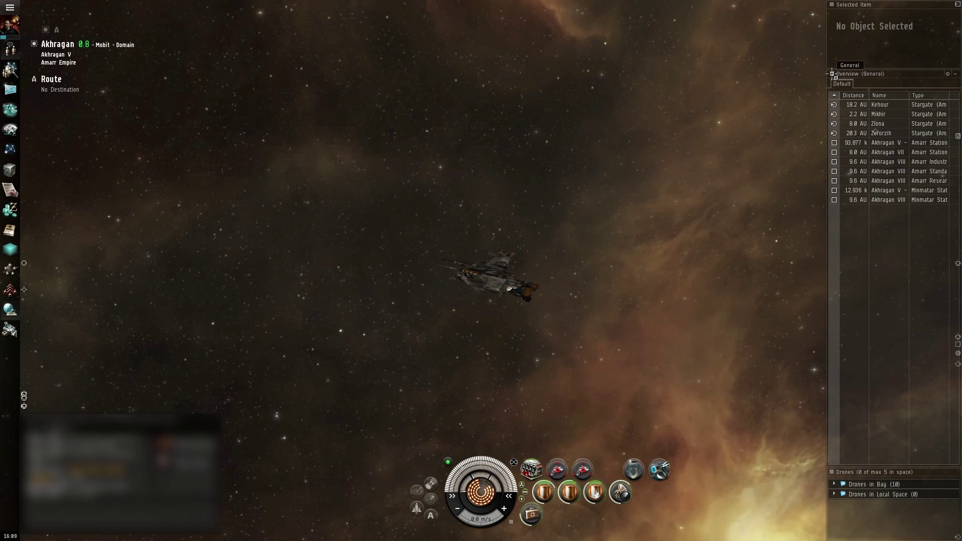
left_click(833, 75)
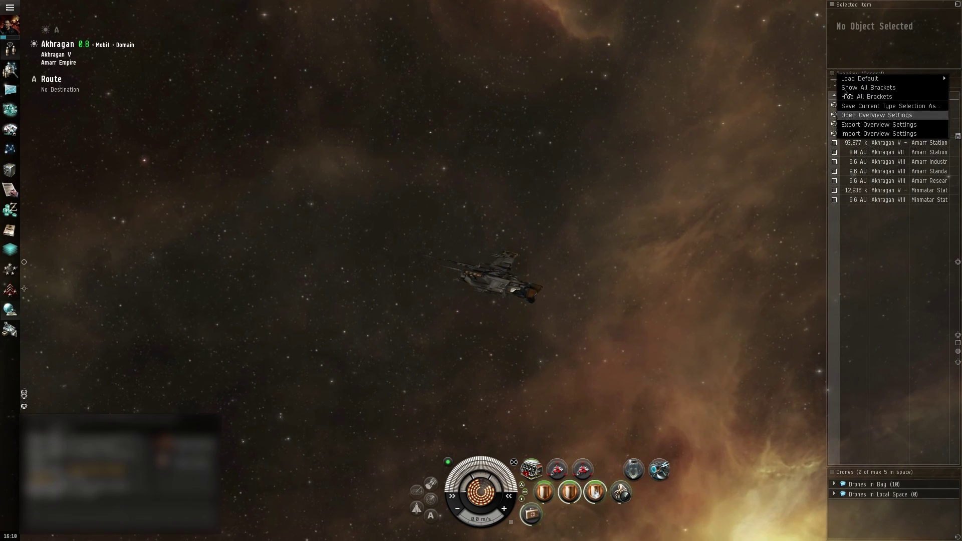
left_click(838, 76)
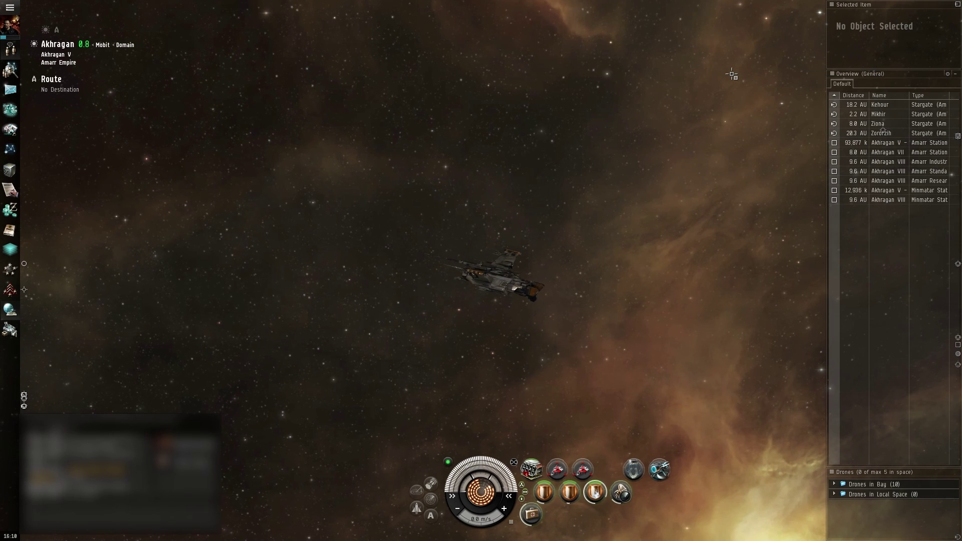
Import all profiles from the 0.2.3 overview pack after comparing it with the 0.2.3e pack.
left_click(834, 75)
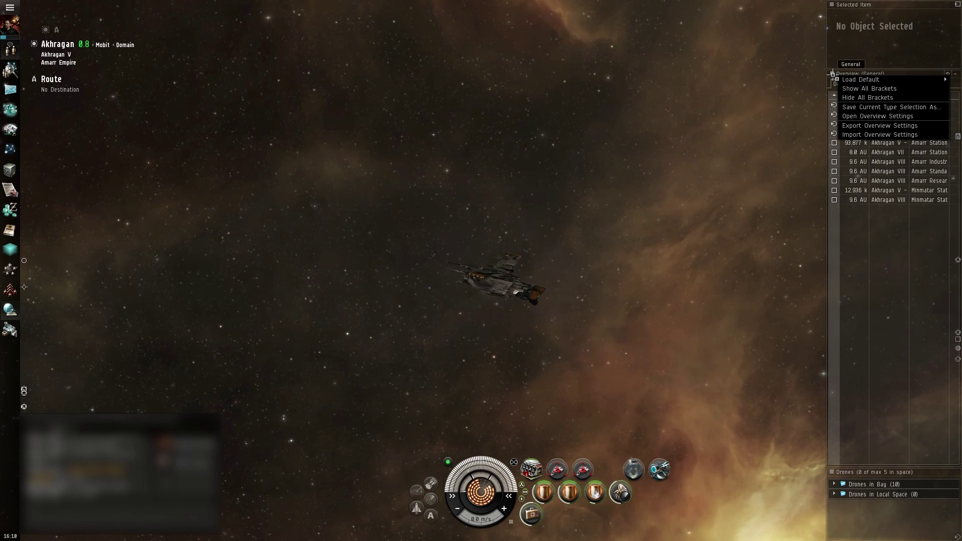
left_click(873, 134)
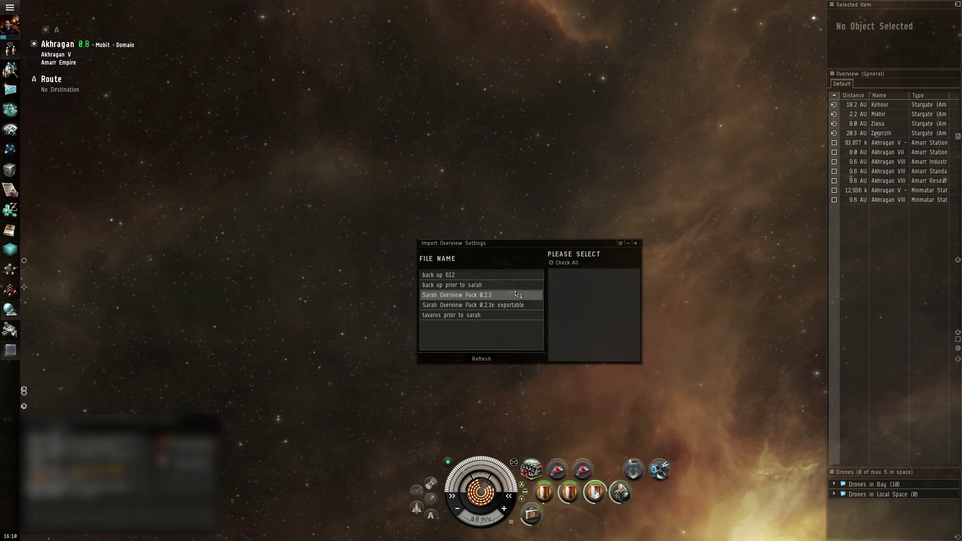
left_click(534, 295)
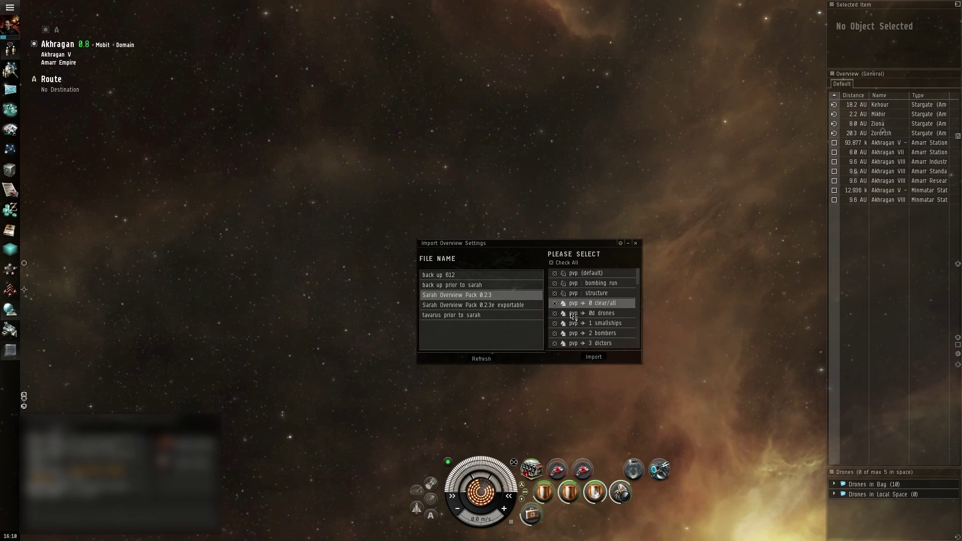
left_click(531, 306)
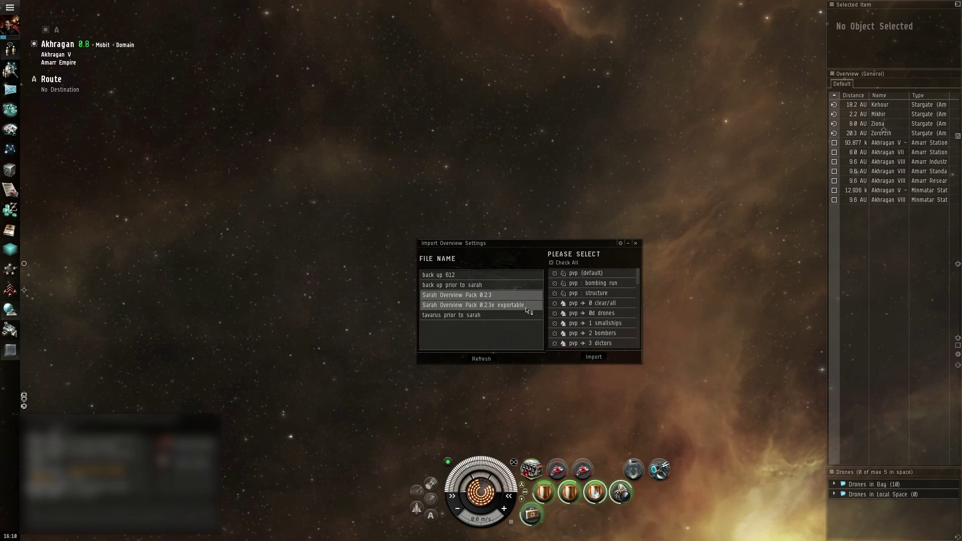
left_click(502, 298)
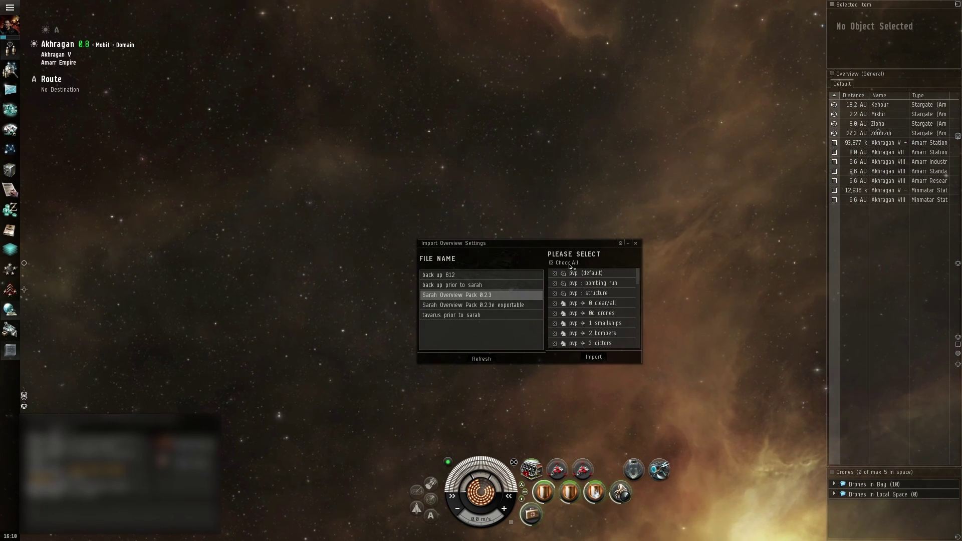
mouse_move(638, 281)
left_mouse_down()
mouse_move(641, 347)
mouse_move(638, 263)
mouse_move(638, 349)
left_mouse_up()
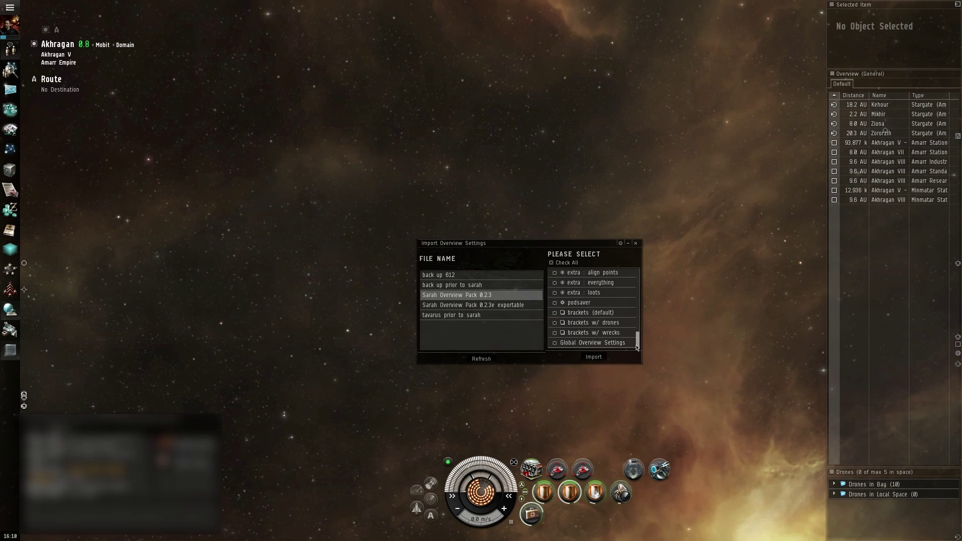
left_click_drag(639, 338, 638, 264)
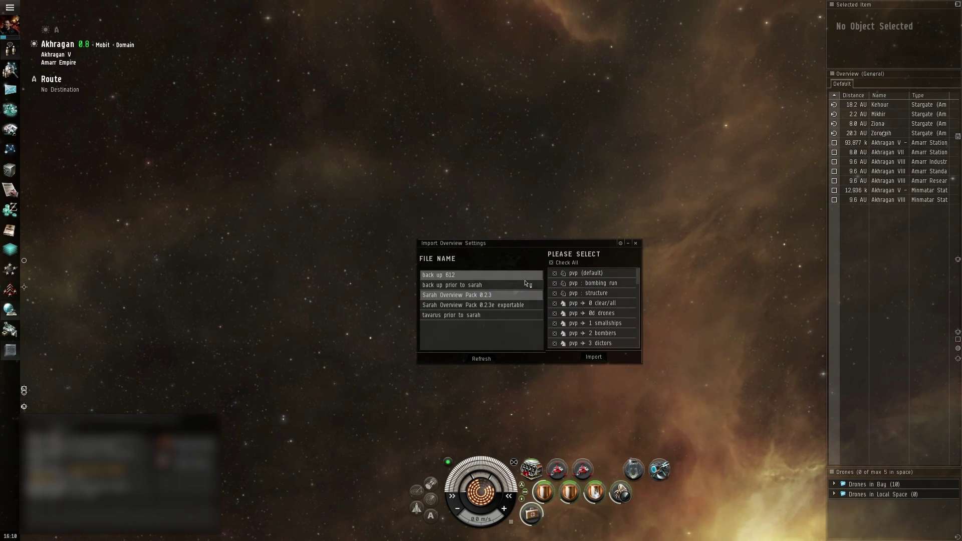
left_click(600, 358)
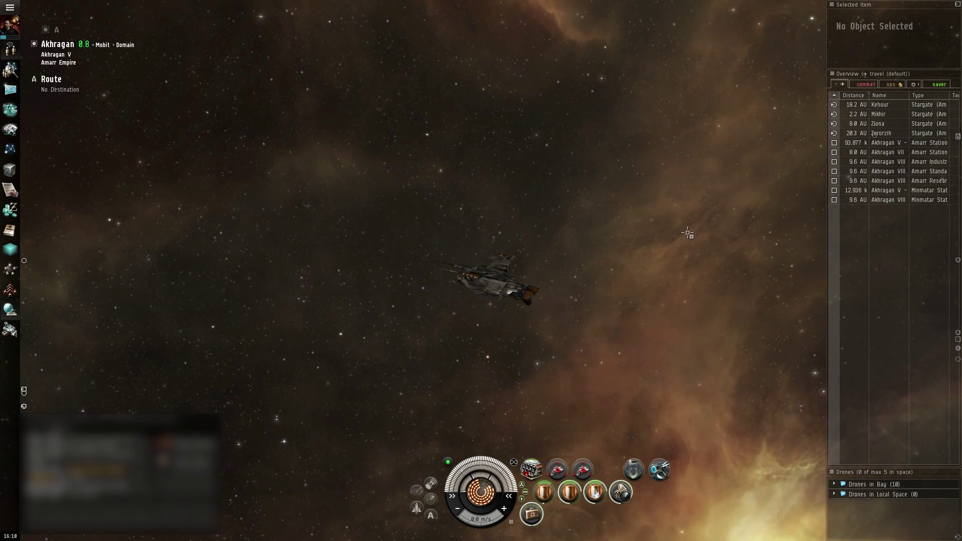
left_click(880, 85)
left_click(891, 85)
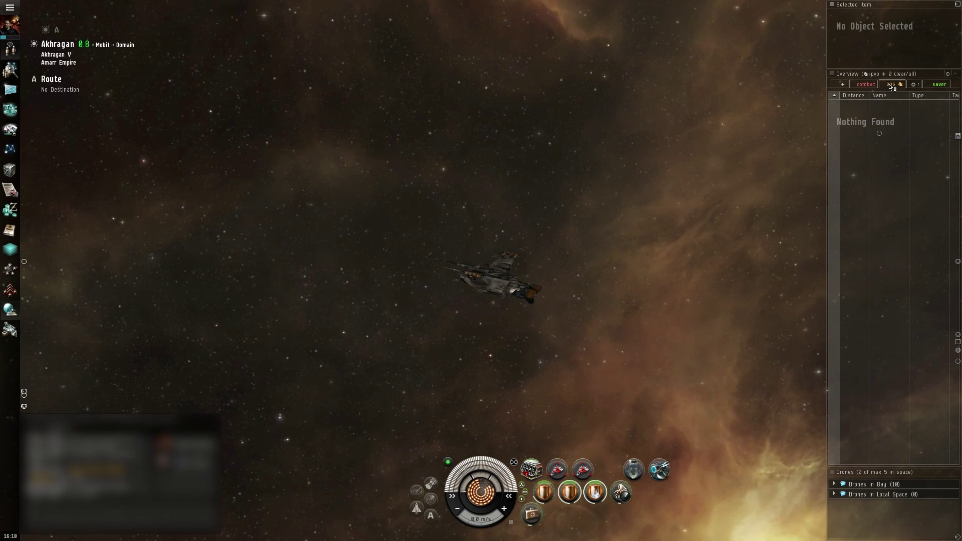
left_click(915, 85)
left_click(935, 85)
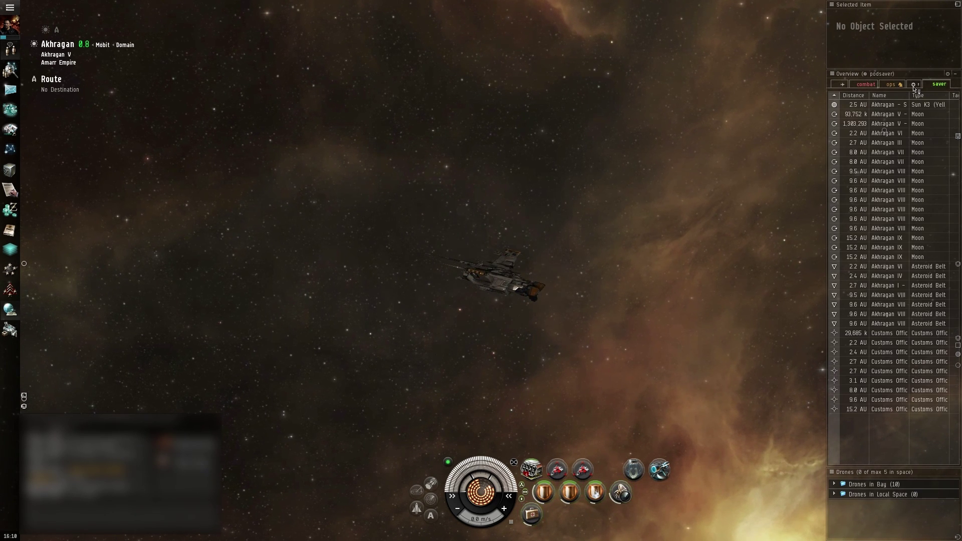
left_click(915, 84)
left_click(894, 84)
left_click(866, 85)
left_click(842, 85)
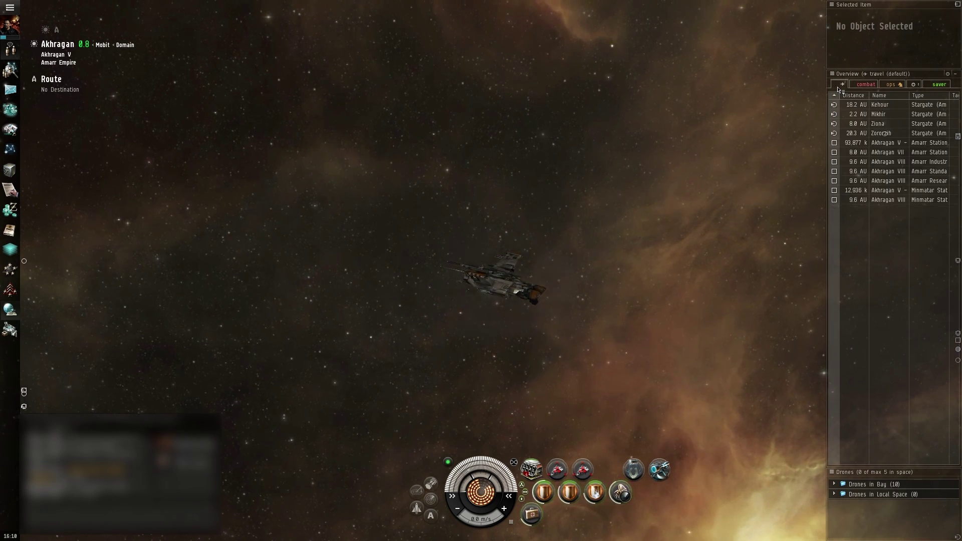
right_click(842, 85)
mouse_move(886, 107)
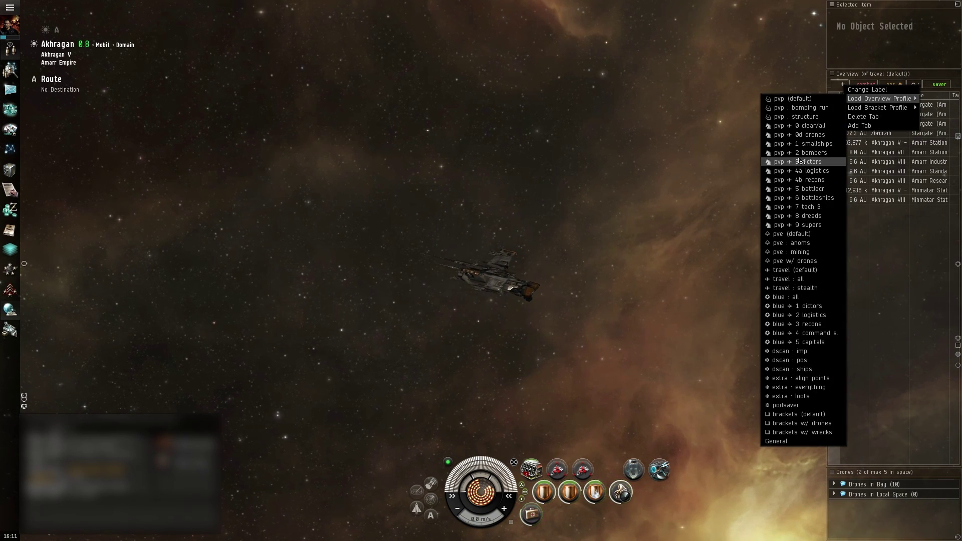
left_click(651, 236)
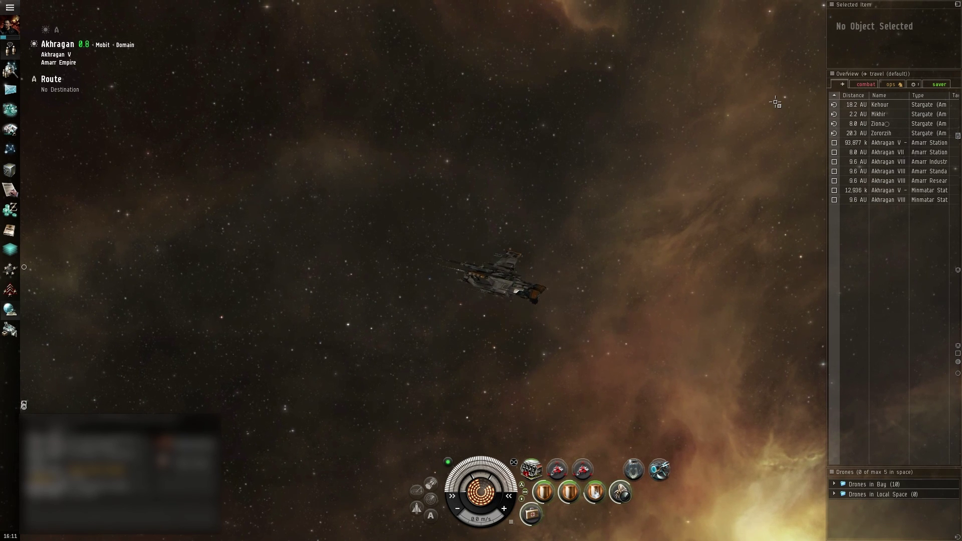
left_click(834, 73)
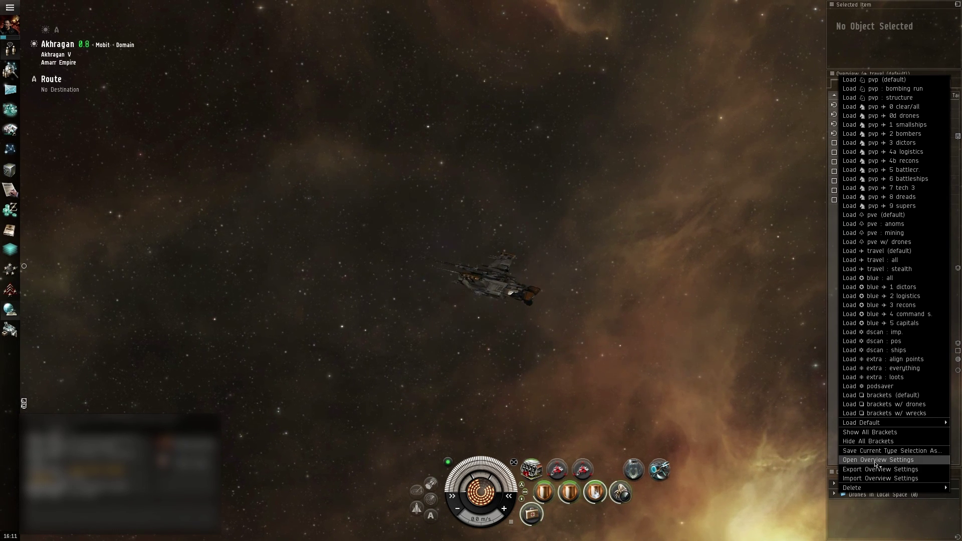
Move the Pilot Name ship label to the Ship Name slot, then show Appearance and the Overview Guide wiki.
left_click(875, 460)
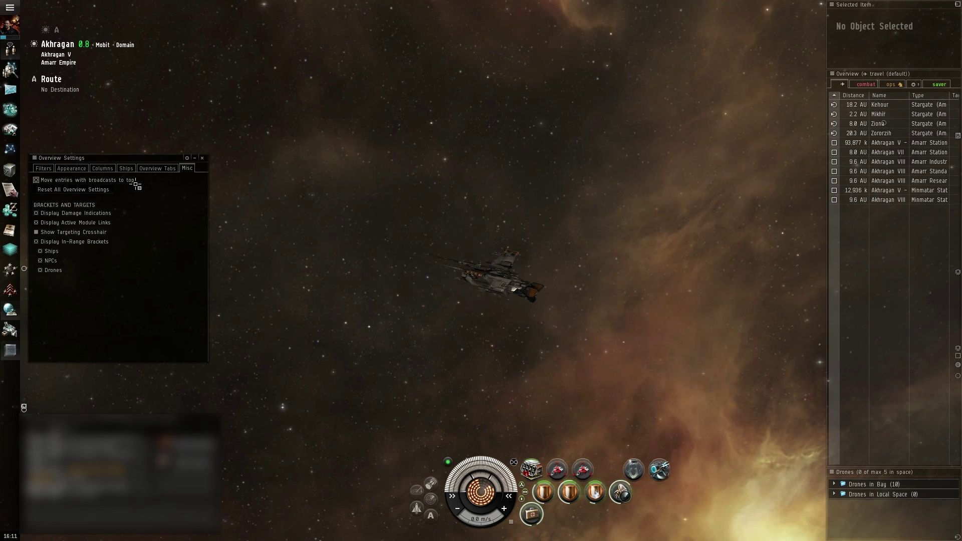
left_click(126, 168)
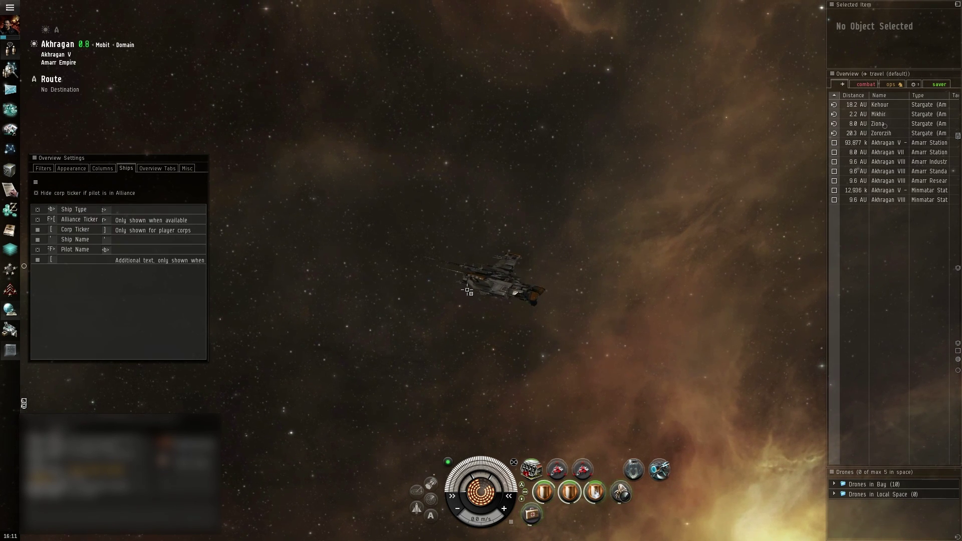
mouse_move(554, 344)
left_mouse_down()
mouse_move(596, 340)
mouse_move(536, 298)
left_mouse_up()
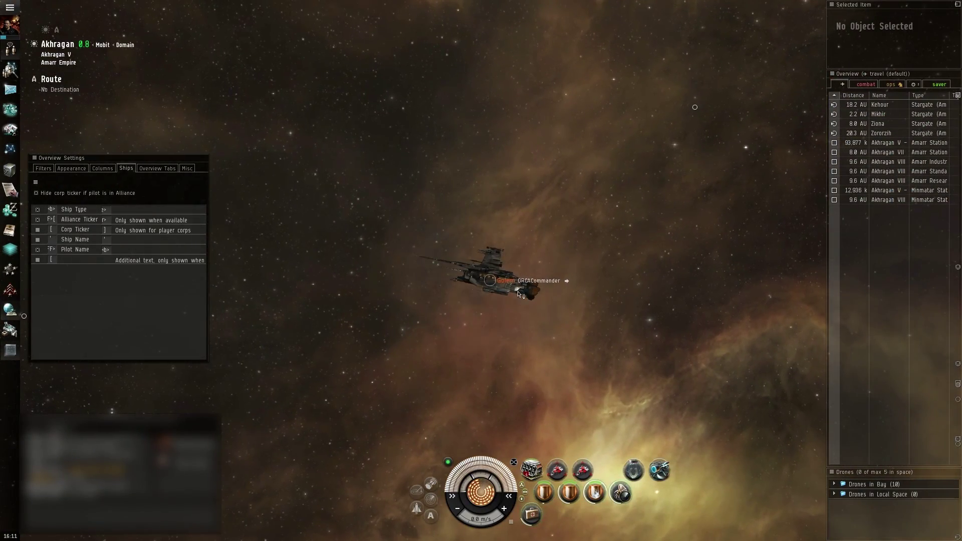
left_click_drag(589, 357, 587, 365)
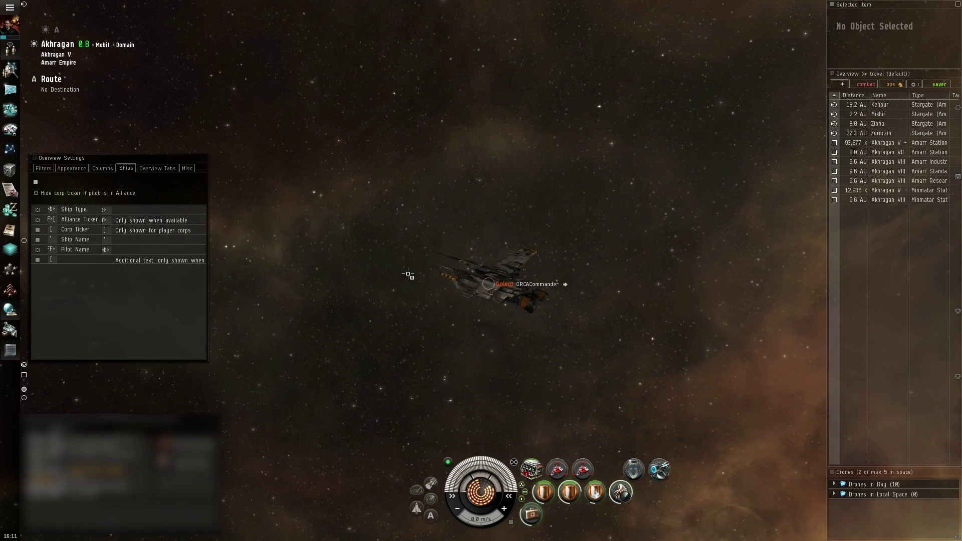
left_click_drag(100, 250, 100, 258)
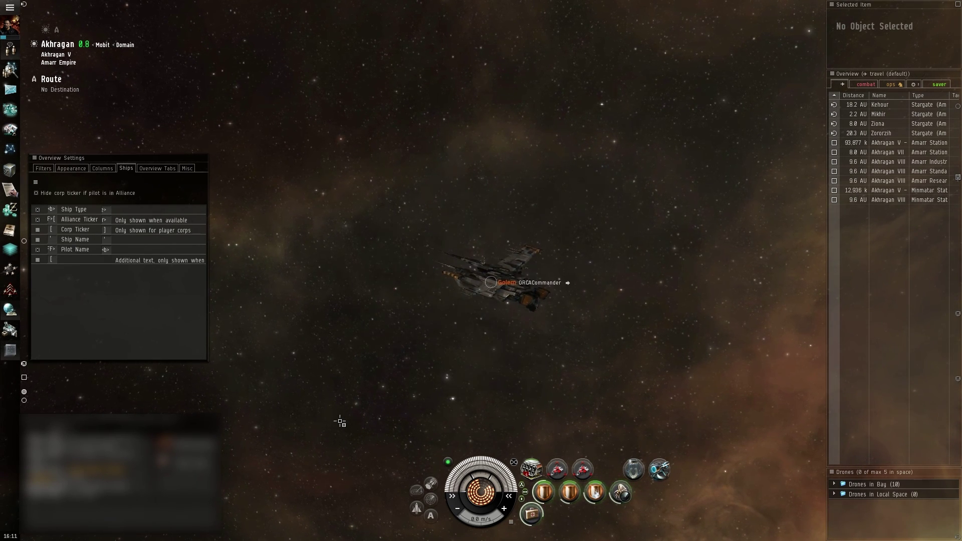
left_click(84, 173)
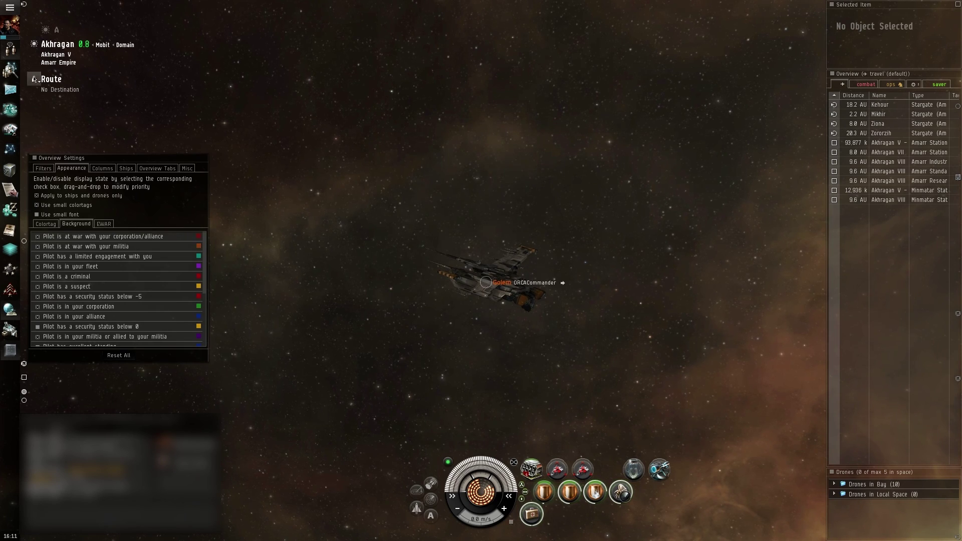
left_click(13, 313)
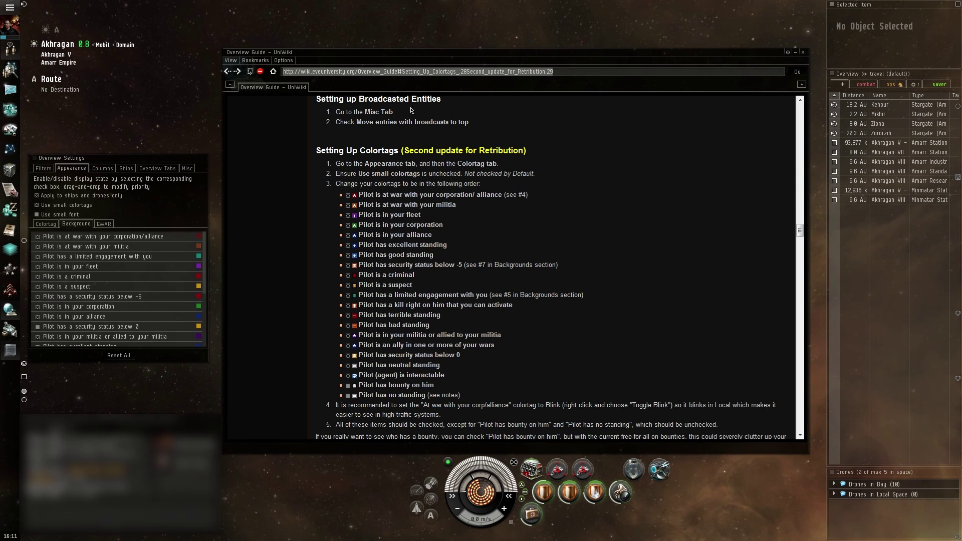
Uncheck 'Use small colortags' and compare the Colortag and Background lists with the wiki guide.
scroll(478, 227, "down", 2)
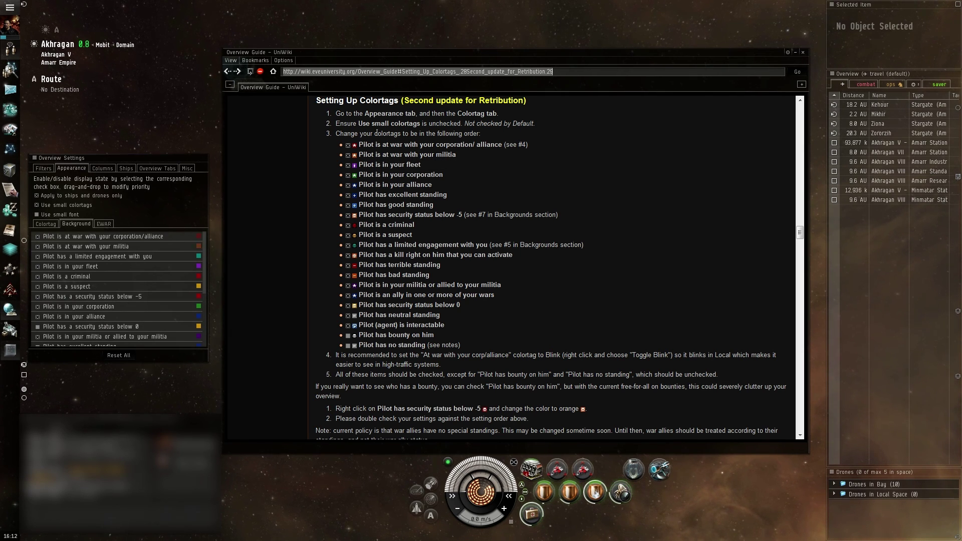
left_click(78, 205)
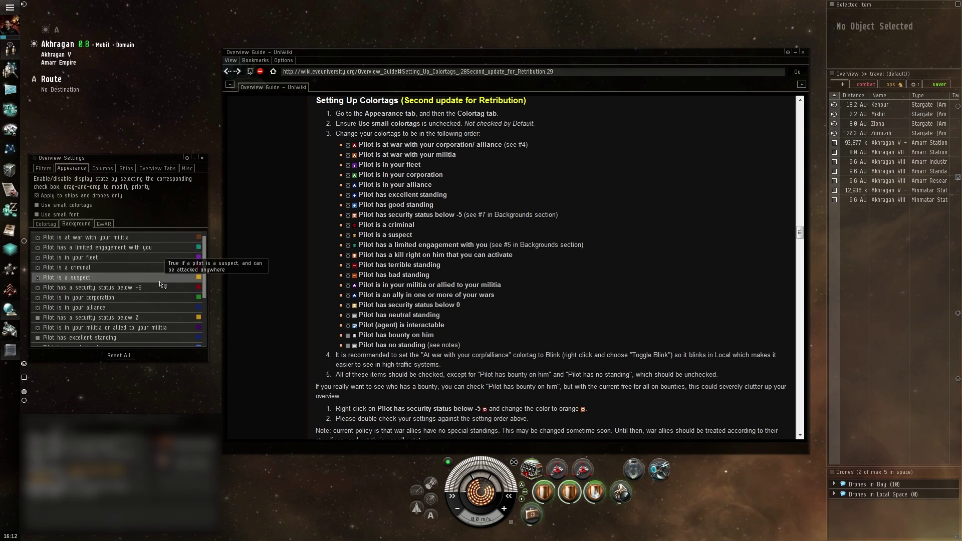
scroll(161, 277, "down", 2)
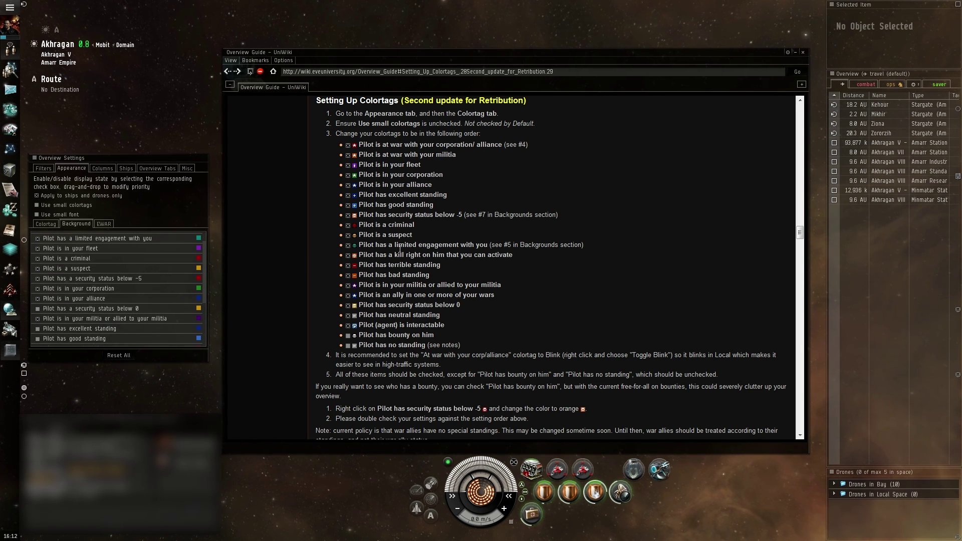
scroll(400, 249, "down", 2)
left_click(46, 224)
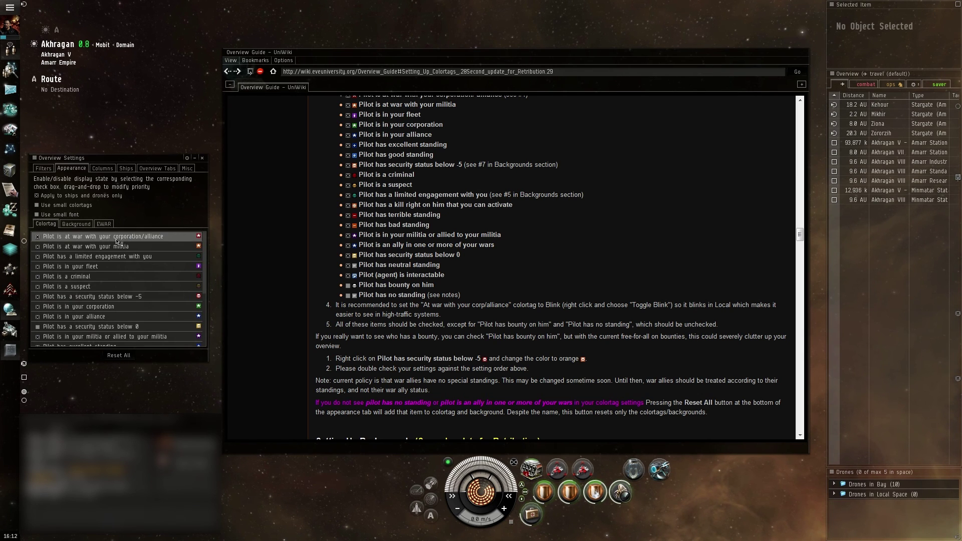
scroll(114, 253, "up", 4)
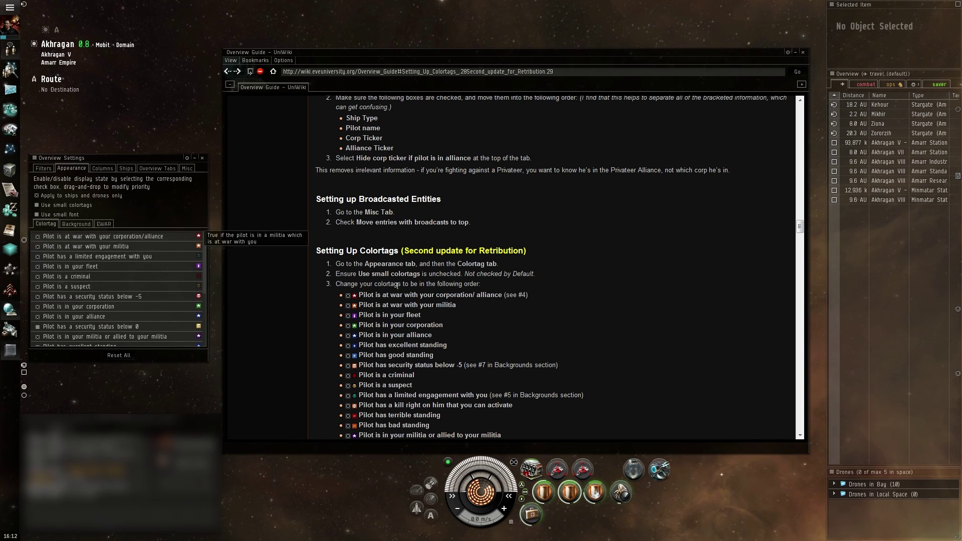
scroll(397, 285, "down", 10)
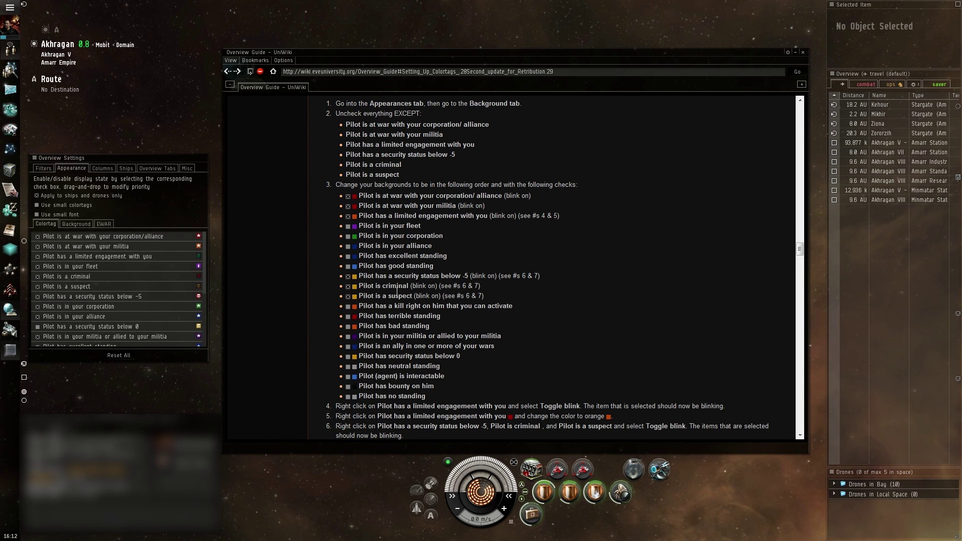
left_click(85, 226)
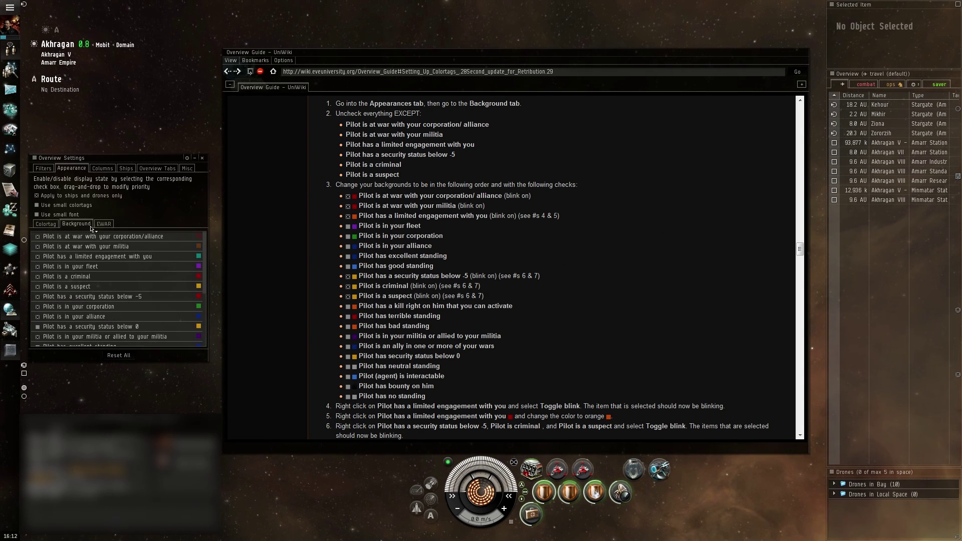
Return the wiki to Setting Up Backgrounds and show the Misc broadcast and bracket options.
scroll(122, 281, "down", 3)
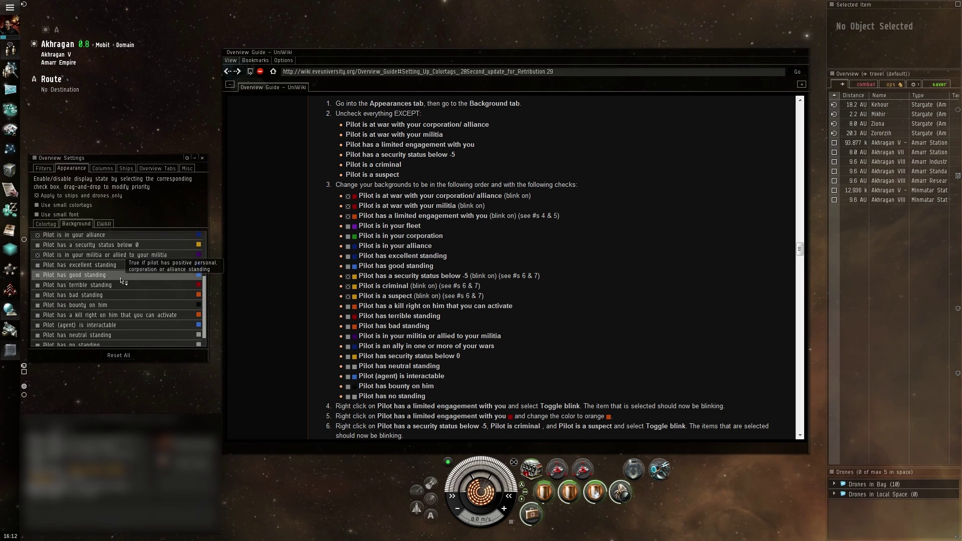
scroll(122, 282, "up", 4)
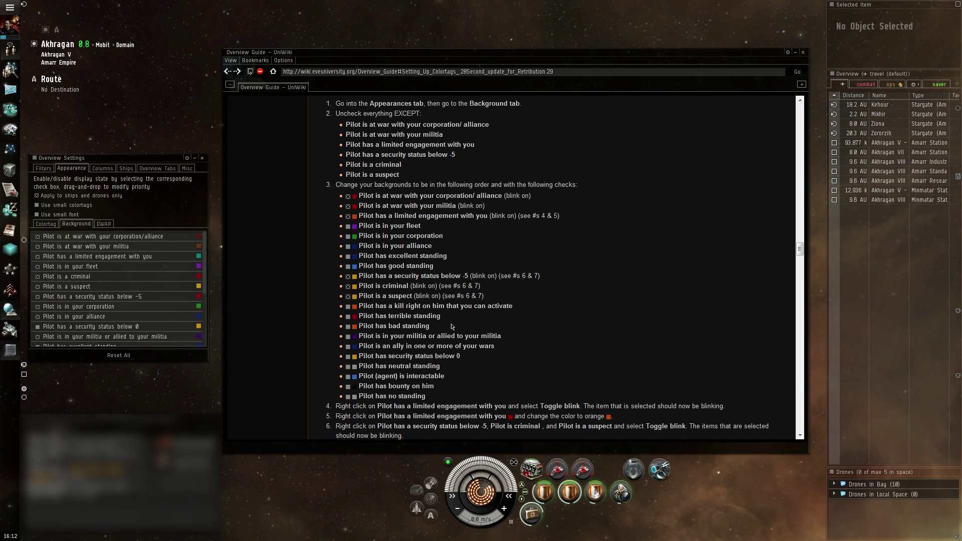
scroll(496, 363, "down", 5)
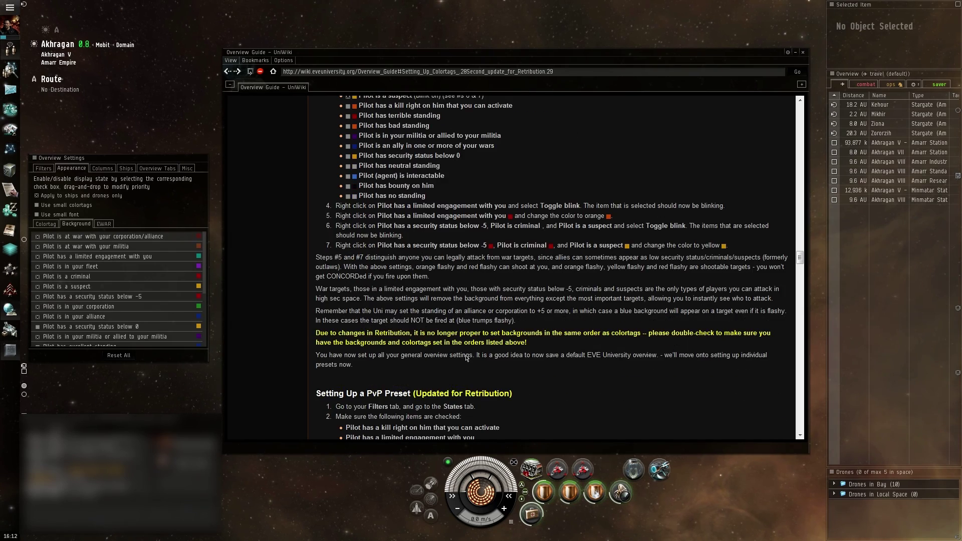
scroll(466, 357, "up", 1)
scroll(466, 358, "up", 5)
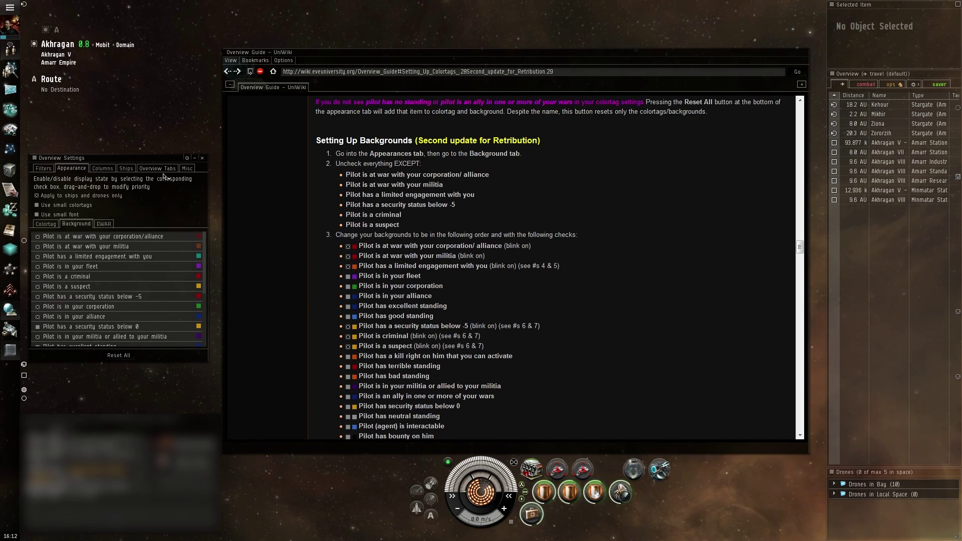
left_click(187, 170)
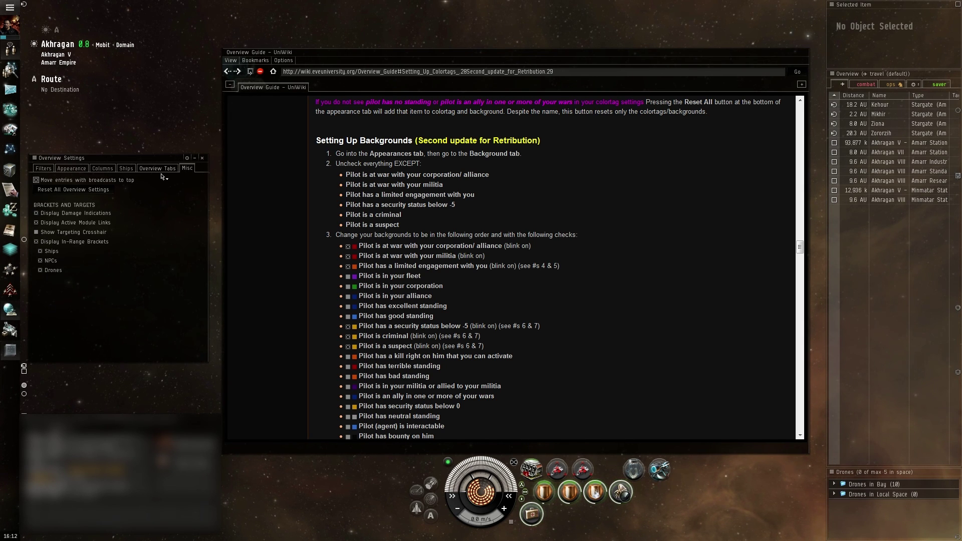
left_click(127, 171)
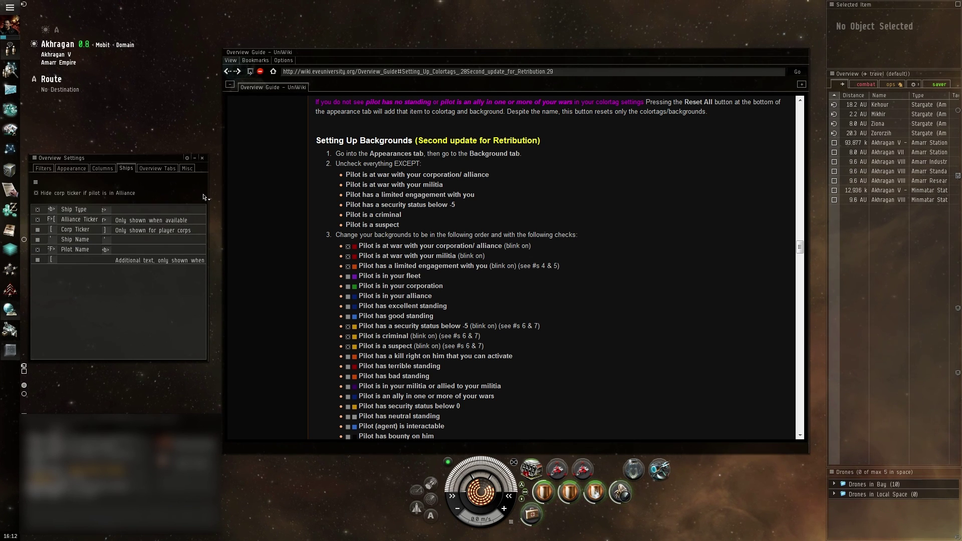
left_click(188, 169)
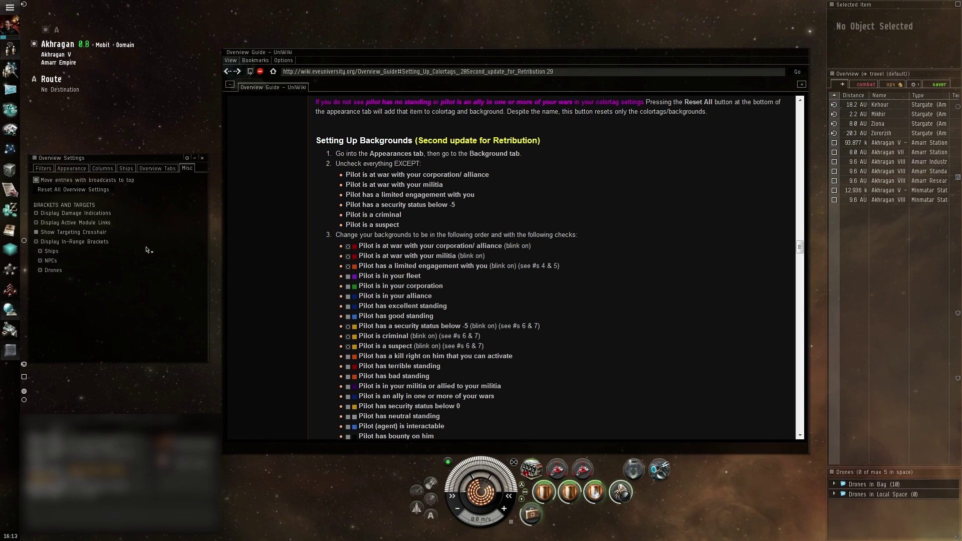
Place the Tag column directly under Icon in the Columns list, then close Overview Settings.
left_click(111, 172)
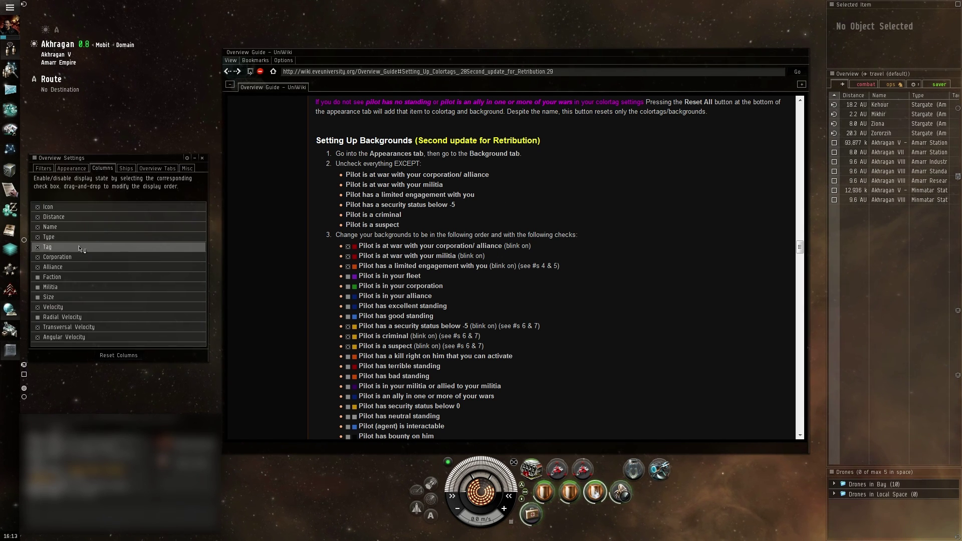
left_click_drag(77, 245, 80, 217)
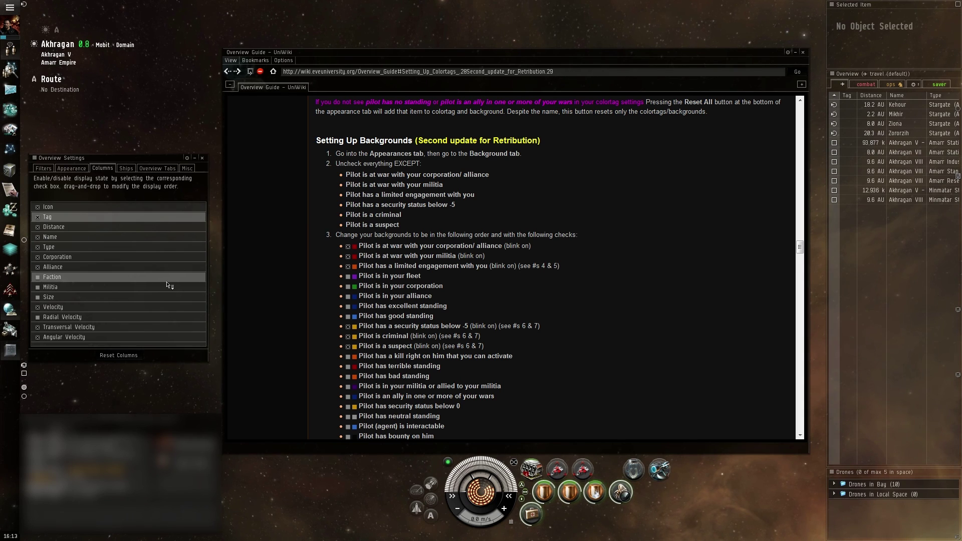
left_click(203, 159)
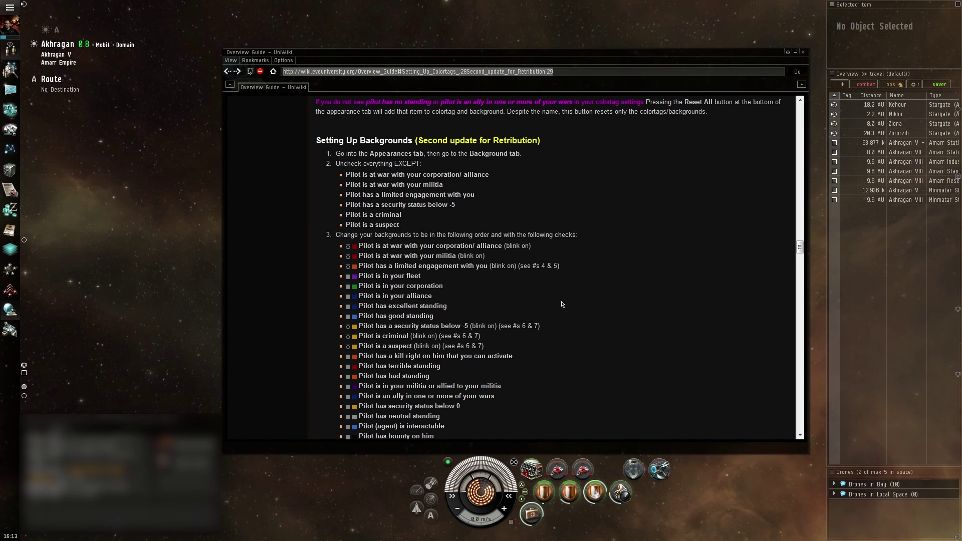